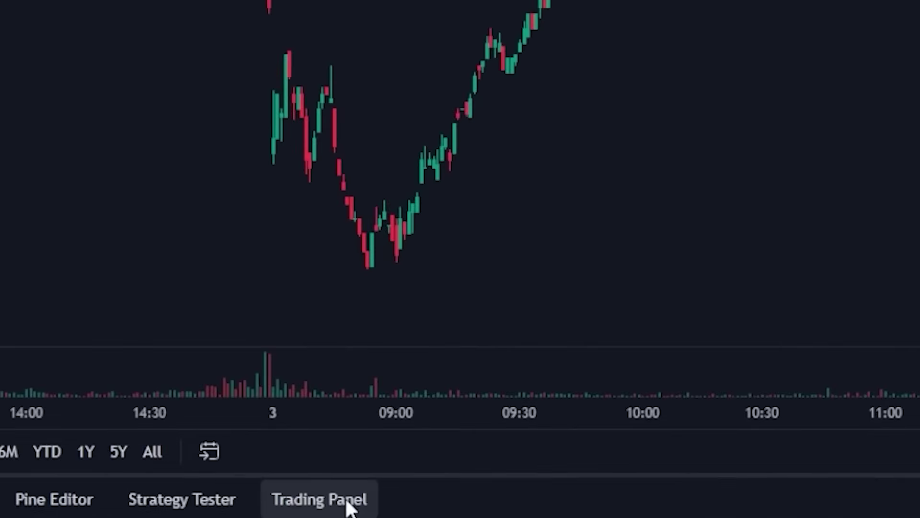
Step: Connect the chart to TradingView's simulated Paper Trading broker account
left_click(348, 508)
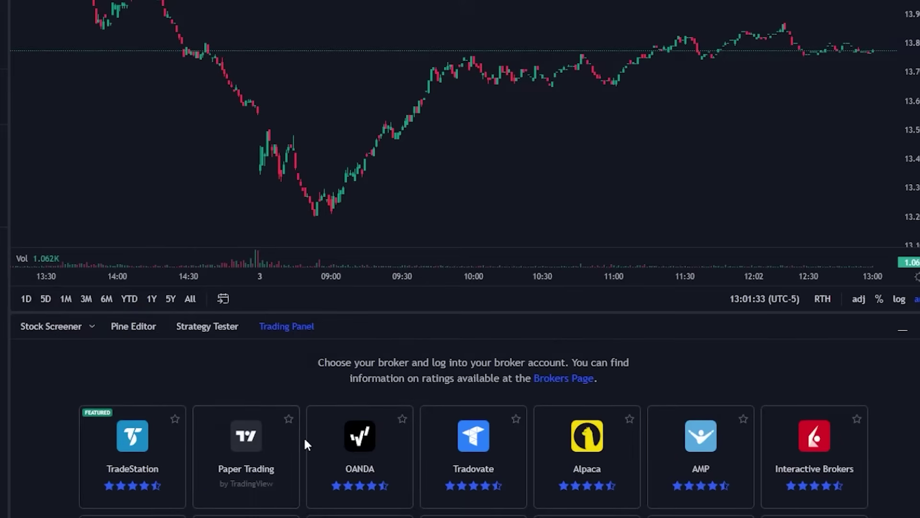
mouse_move(148, 498)
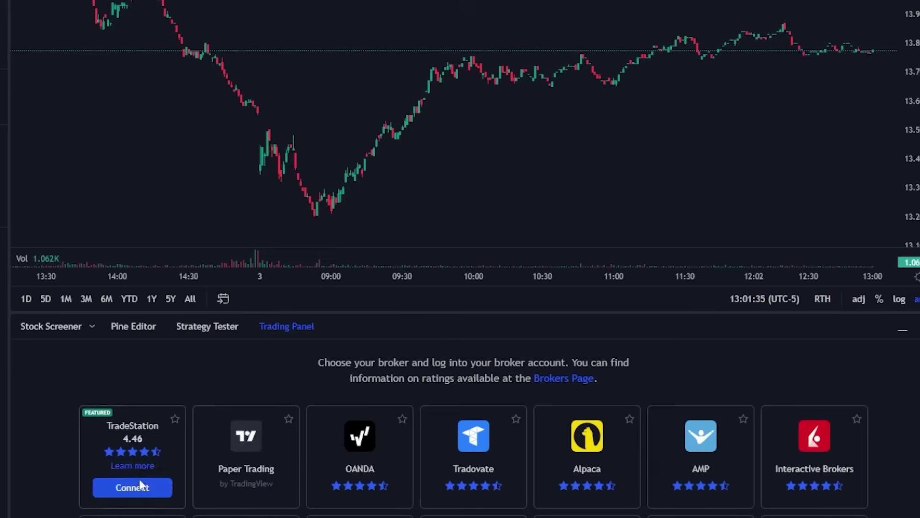
mouse_move(230, 482)
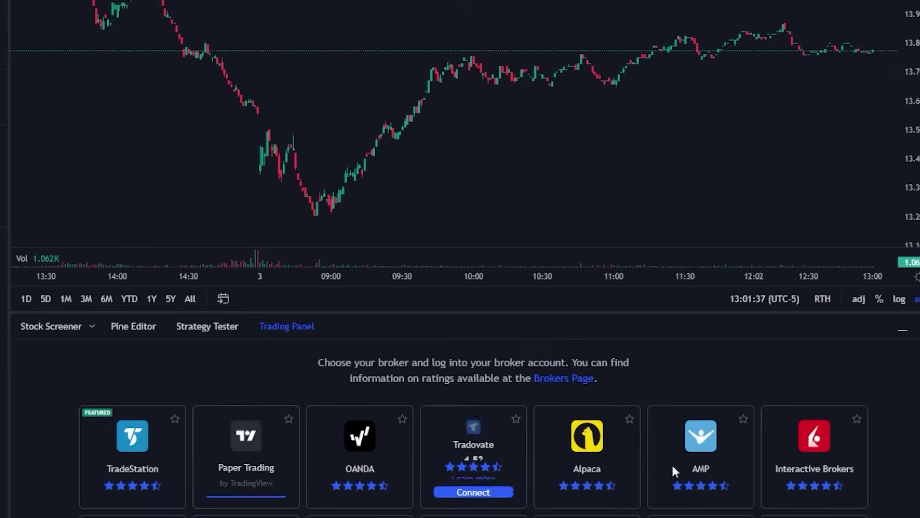
mouse_move(815, 474)
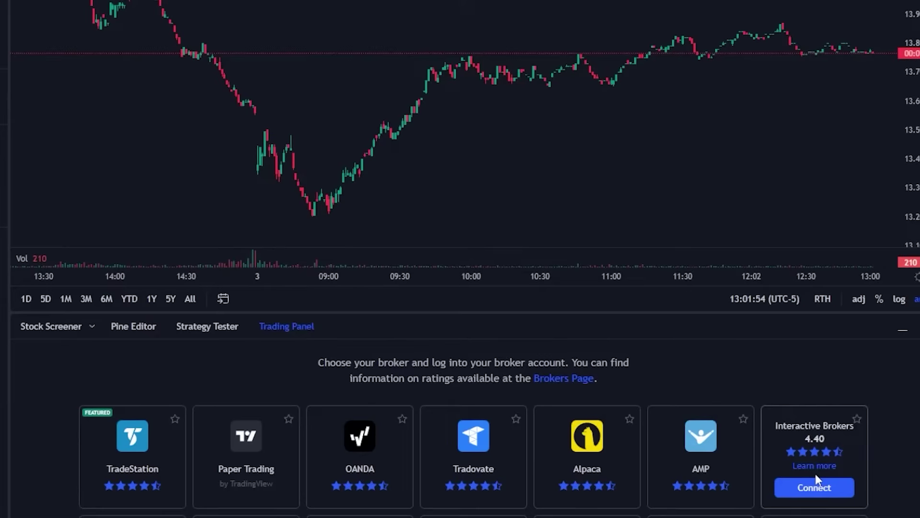
mouse_move(249, 481)
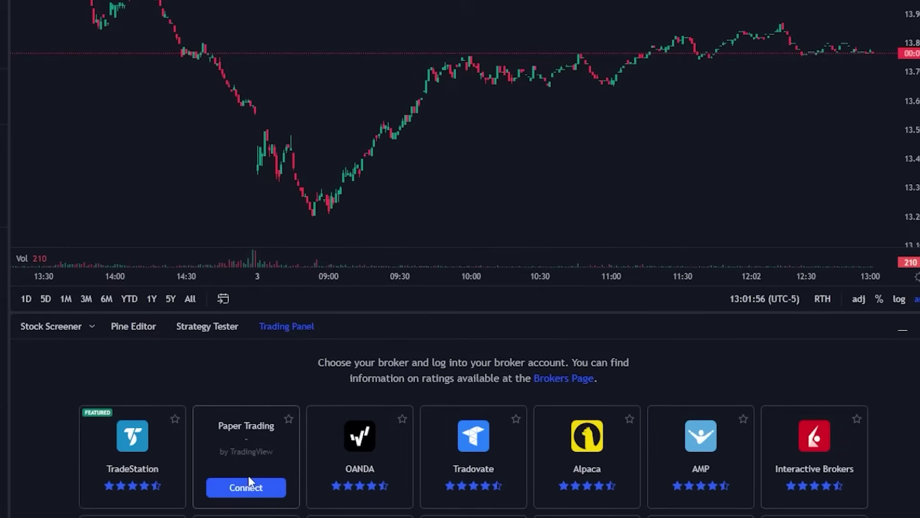
left_click(249, 487)
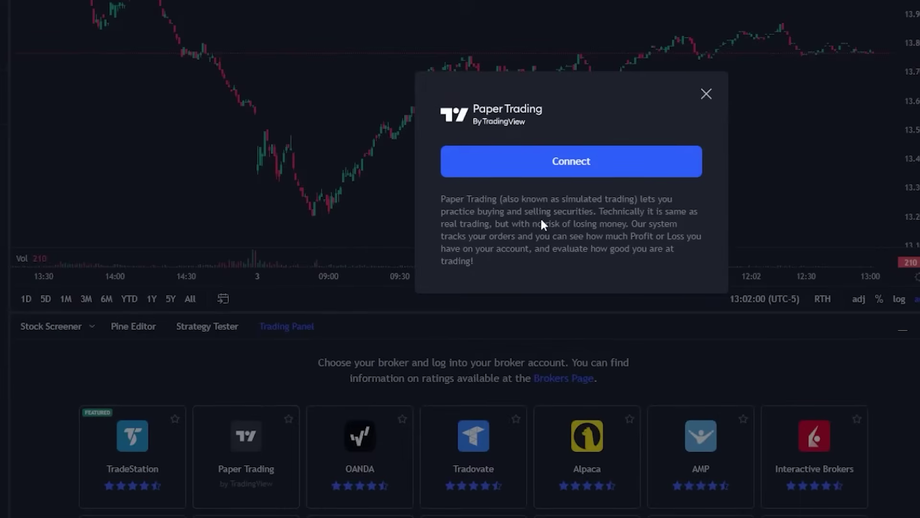
left_click(555, 174)
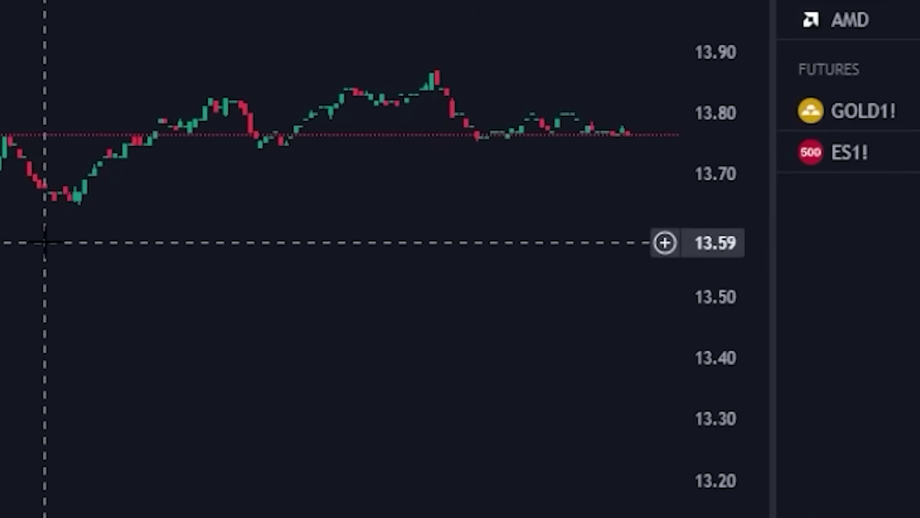
Step: Examine the AAL trade options offered on the chart at 13.59 and beside the price scale at 13.64
right_click(44, 243)
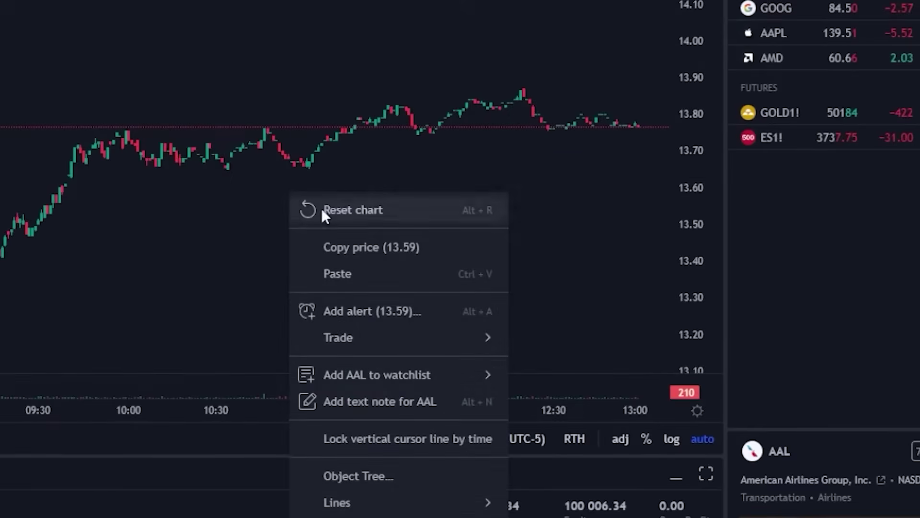
mouse_move(392, 339)
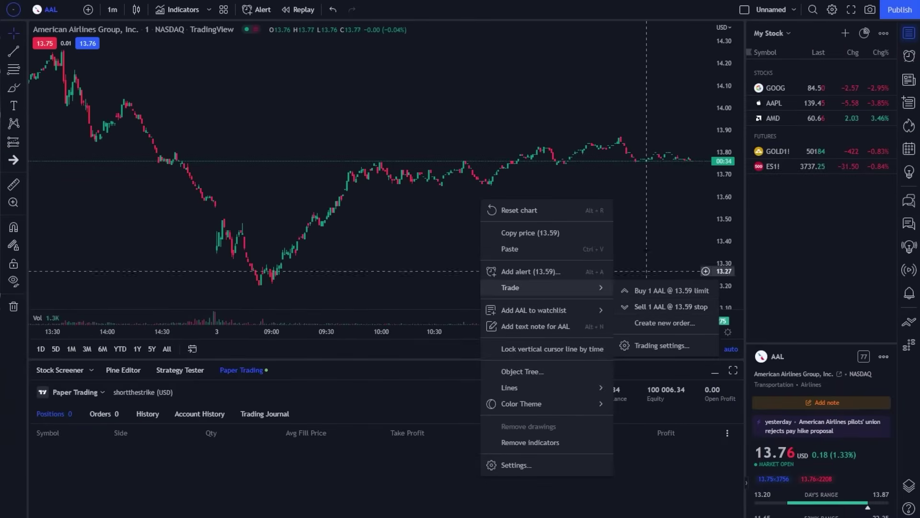
left_click(634, 189)
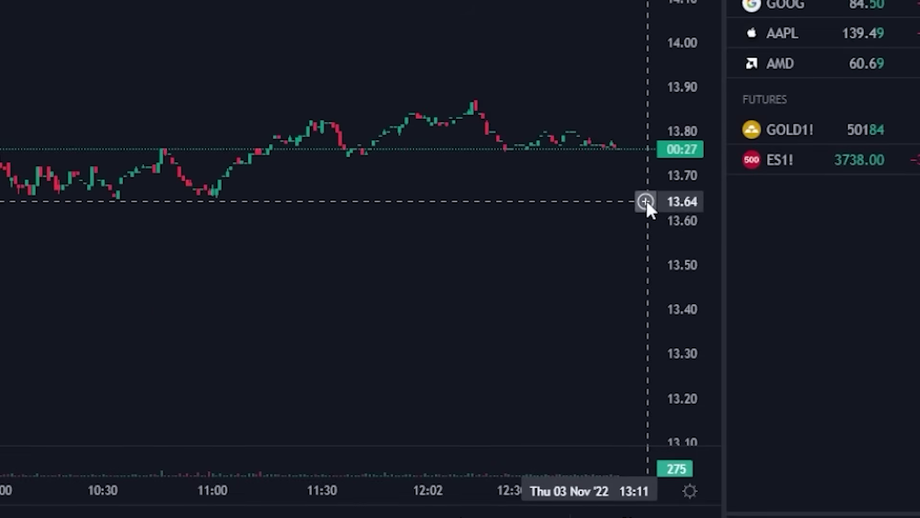
left_click(646, 202)
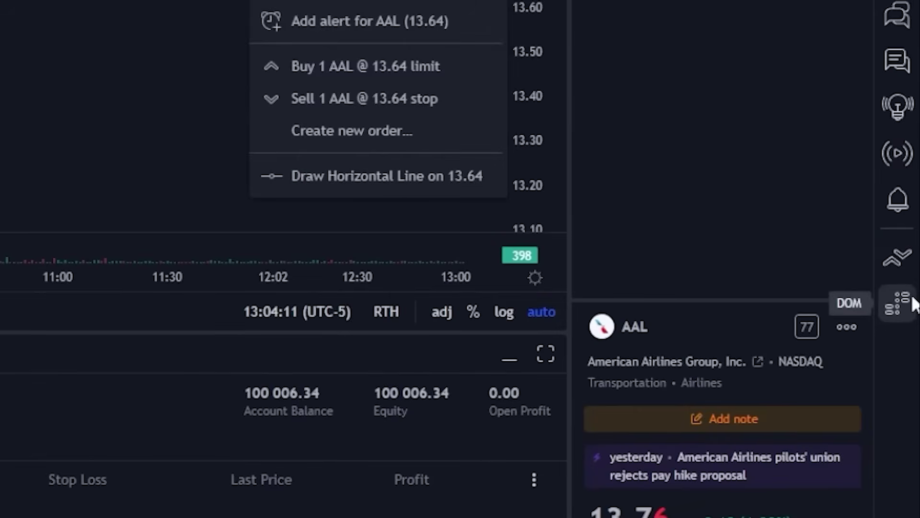
Step: Display the depth of market (DOM) and the order form for AAL
left_click(912, 304)
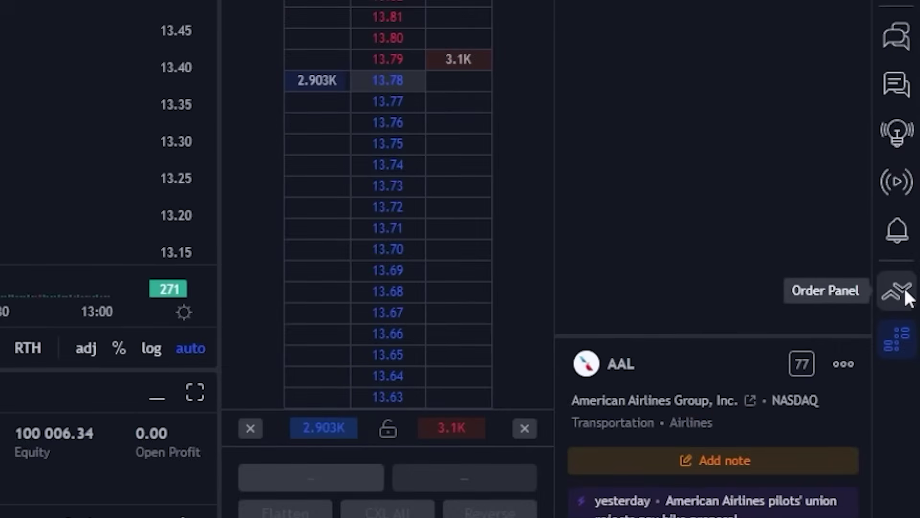
left_click(905, 288)
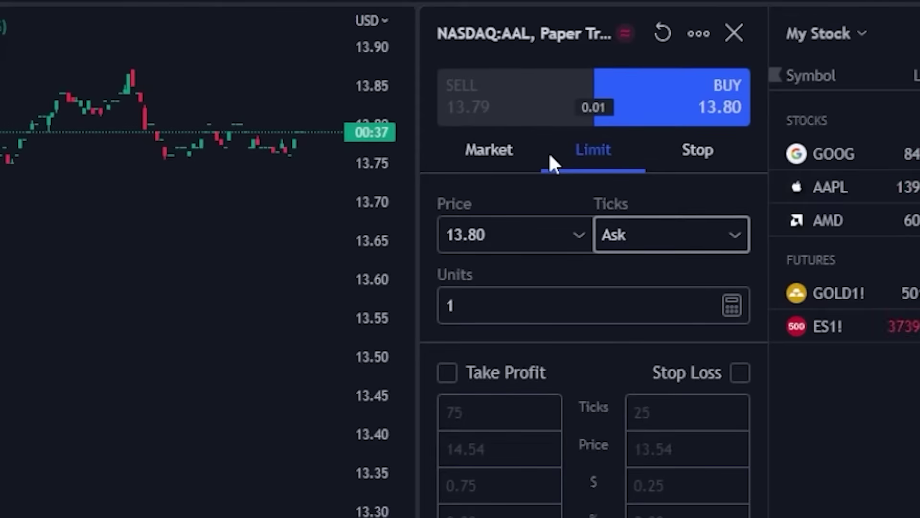
Step: Examine the order form's settings for the Market, Limit and Stop order types in turn
left_click(515, 152)
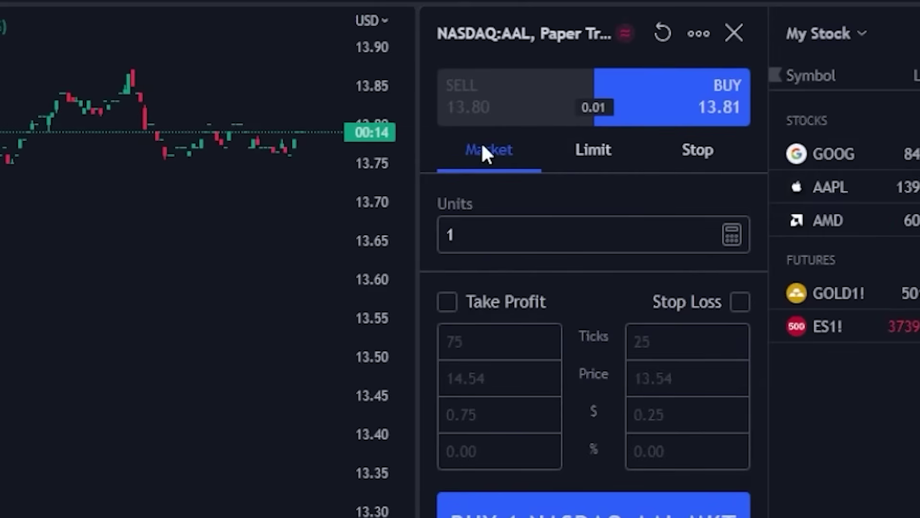
left_click(596, 154)
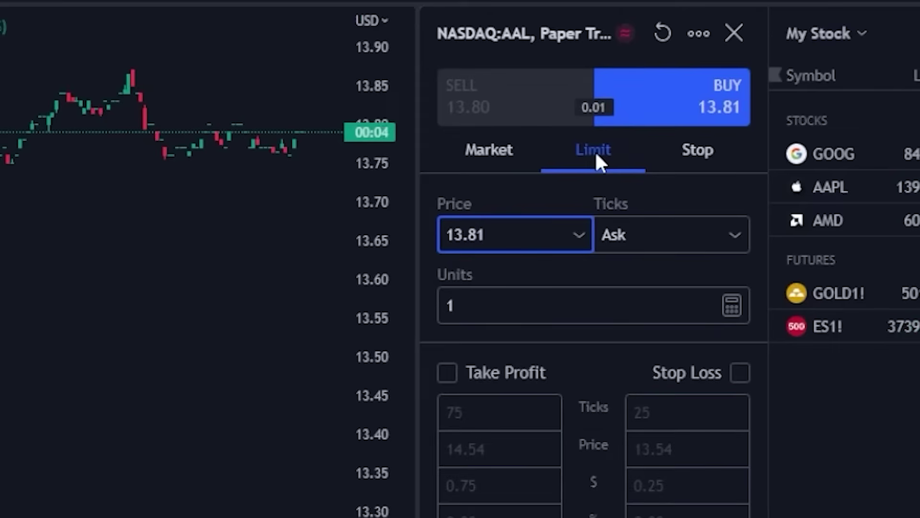
left_click(721, 158)
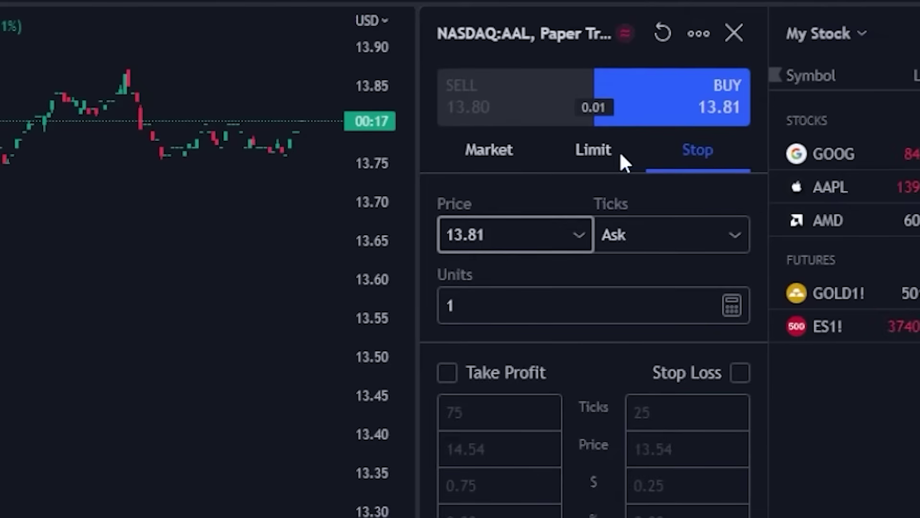
Step: Set up a limit buy order for 5 units of AAL at a price of 13.50
left_click(605, 150)
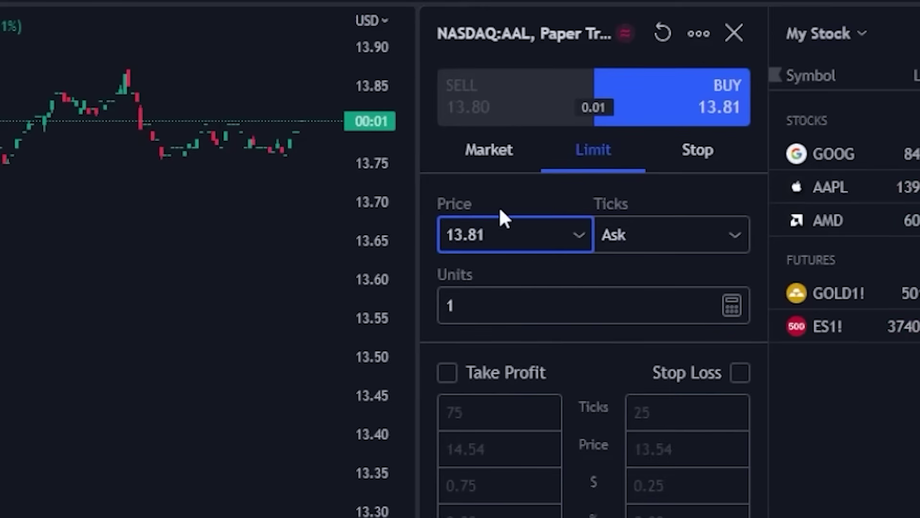
left_click_drag(499, 230, 411, 240)
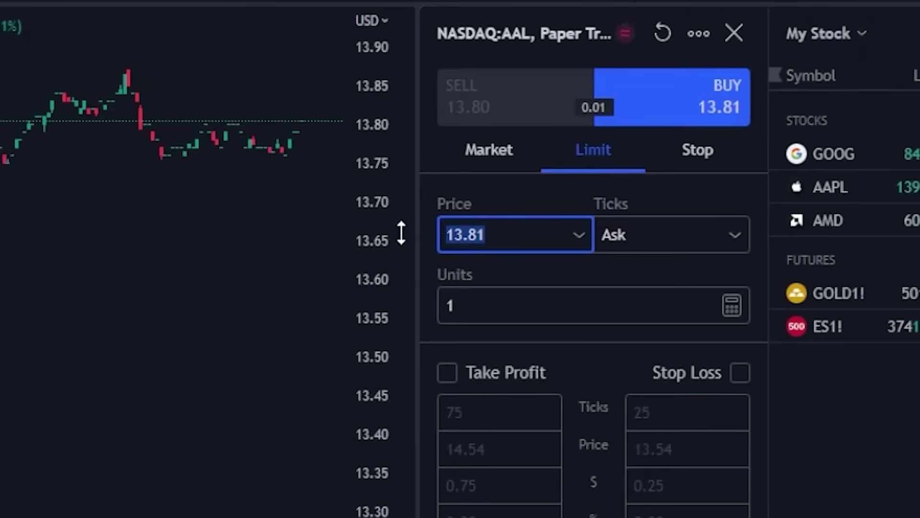
type("13")
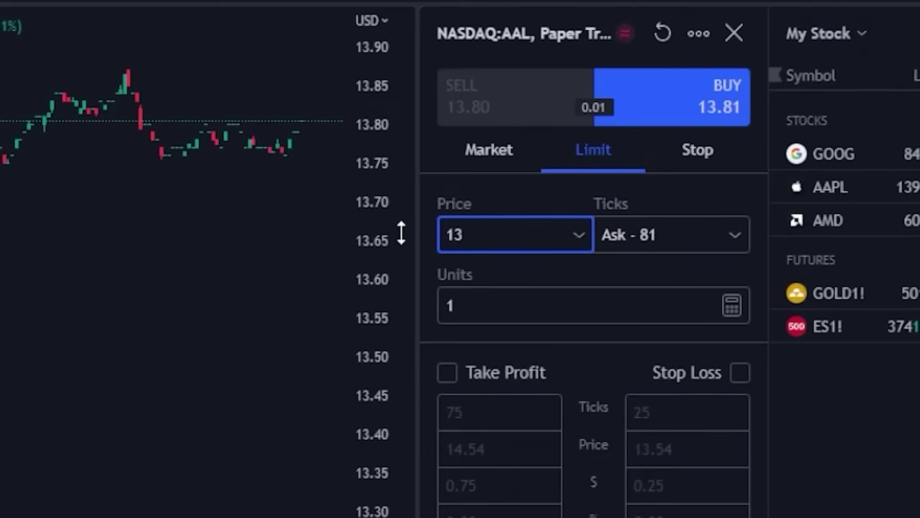
type(".50")
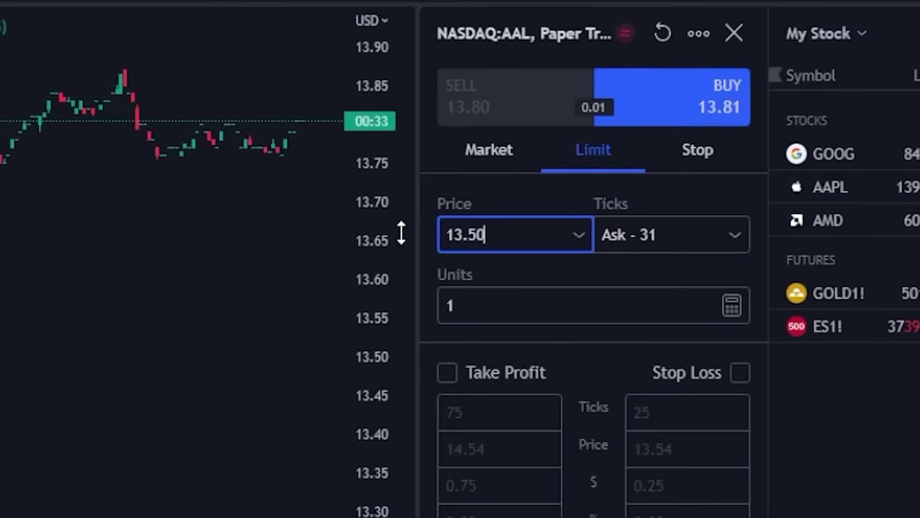
left_click(487, 306)
left_click_drag(487, 306, 432, 319)
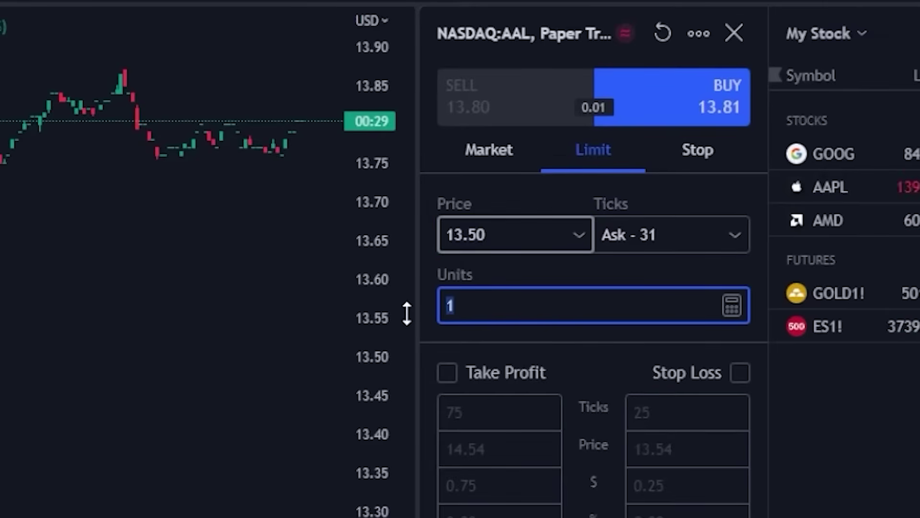
type("5")
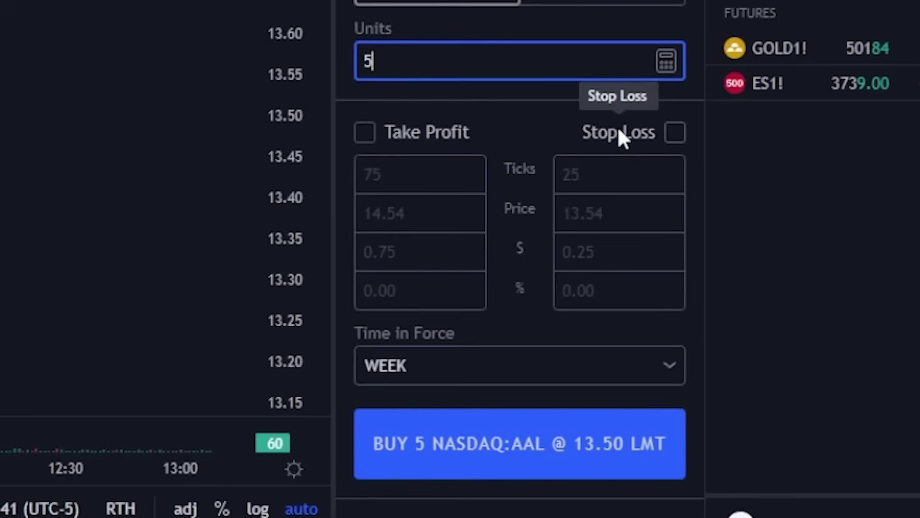
Step: Enable take profit and stop loss for the order, with prices of 15 and 13
left_click(373, 131)
left_click(670, 127)
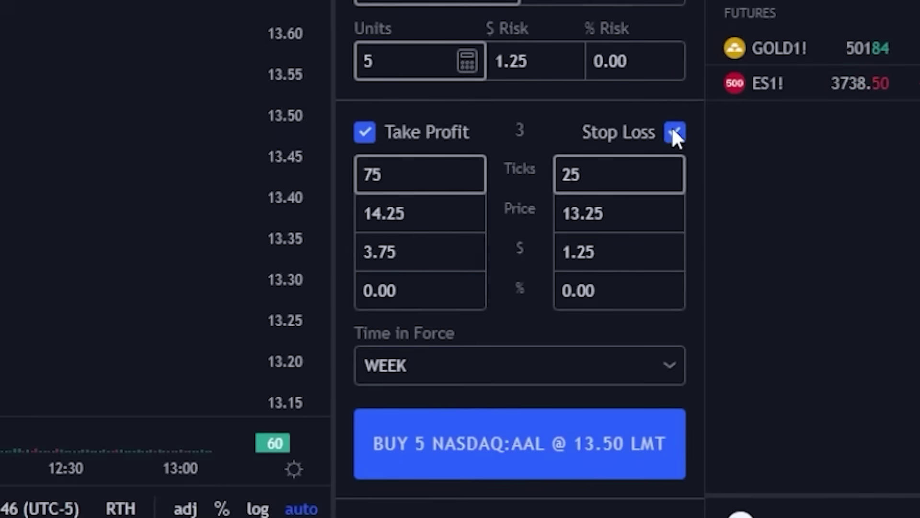
left_click_drag(433, 214, 332, 208)
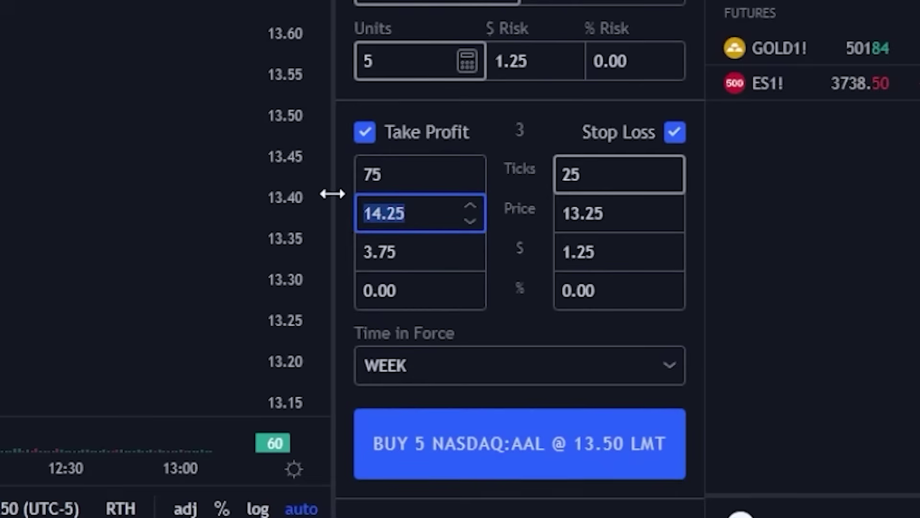
type("15")
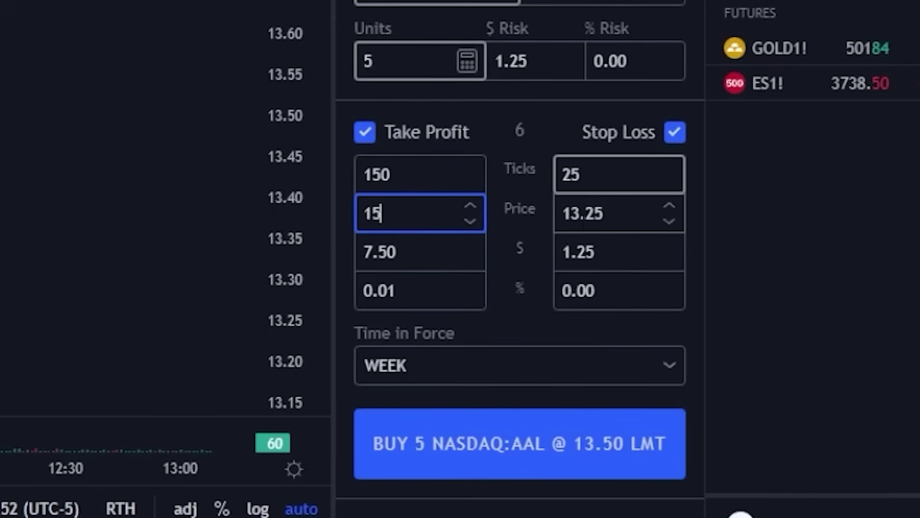
key("Tab")
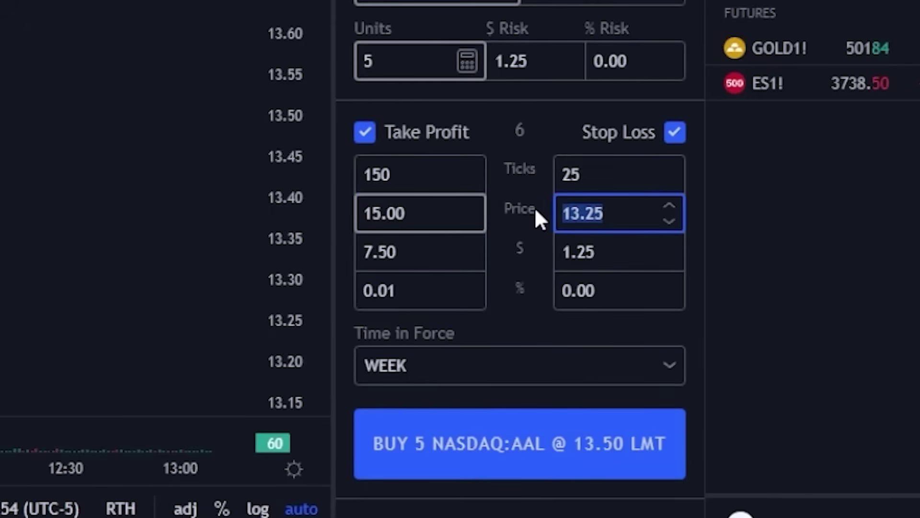
type("13")
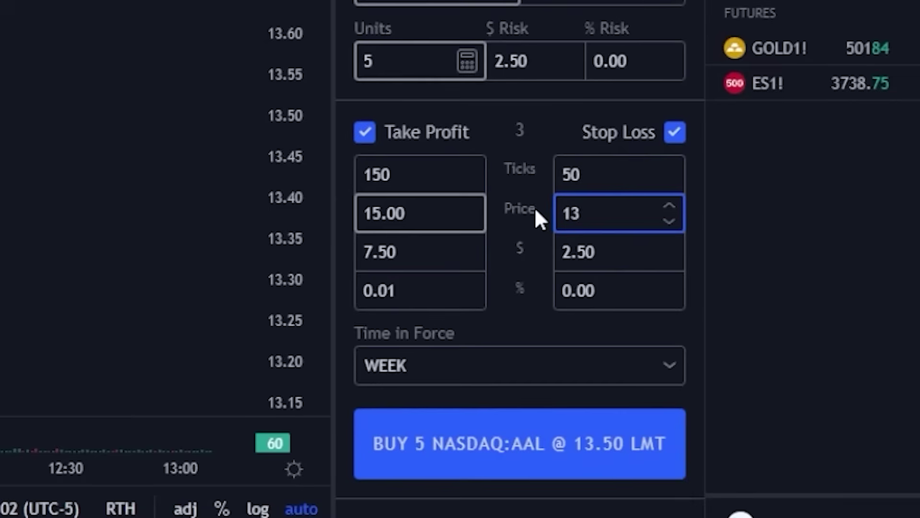
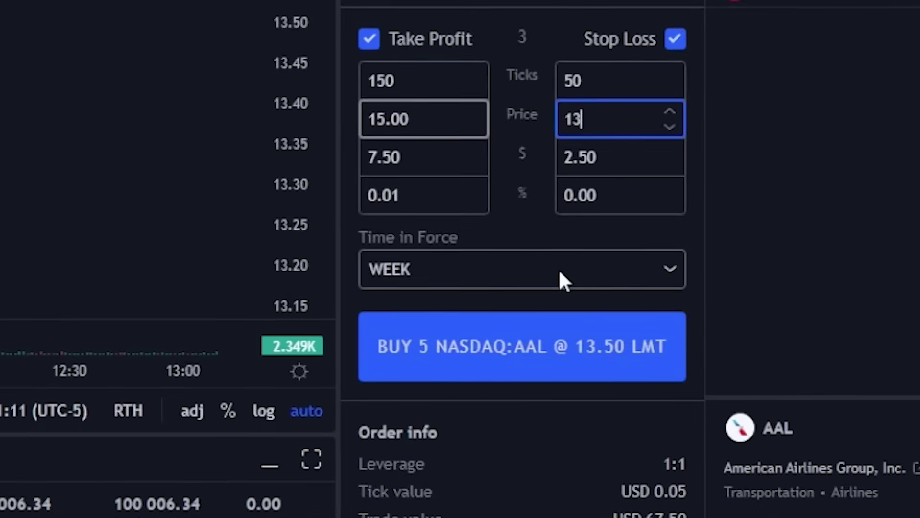
Step: Choose WEEK as the time in force and submit the AAL buy limit order
left_click(559, 269)
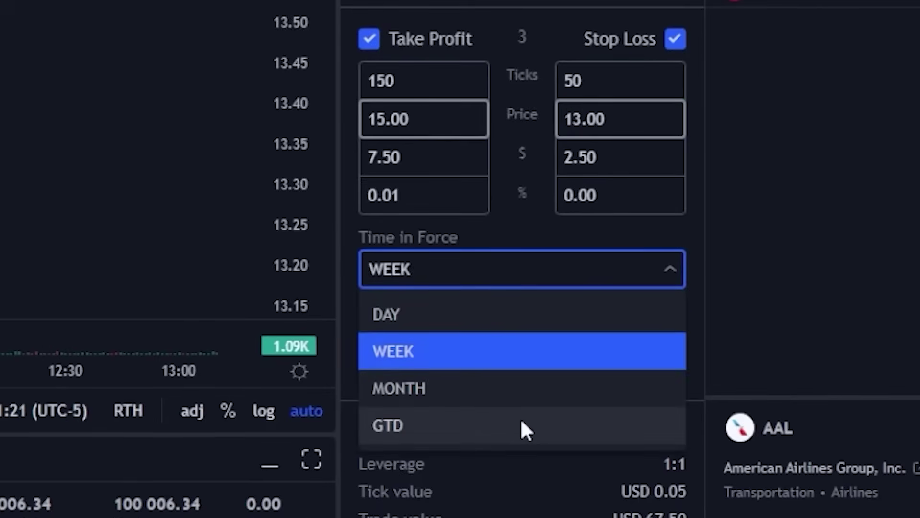
left_click(534, 357)
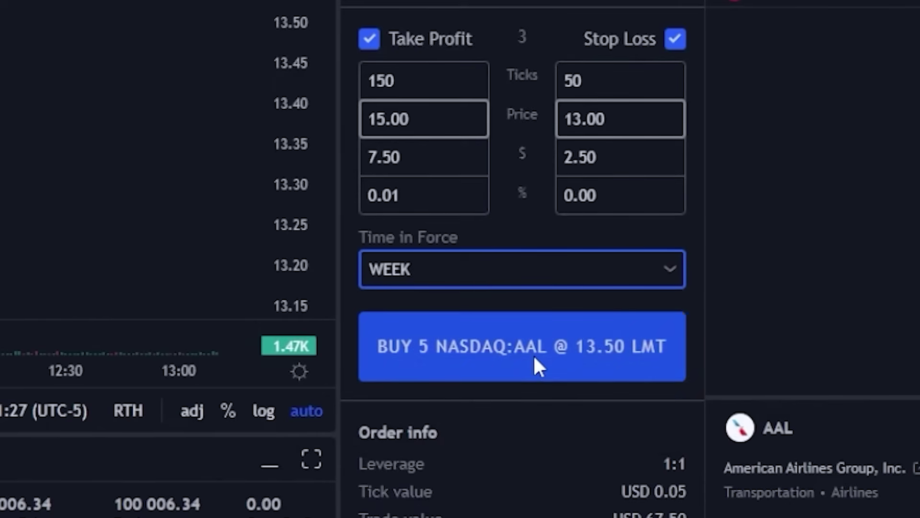
left_click(495, 350)
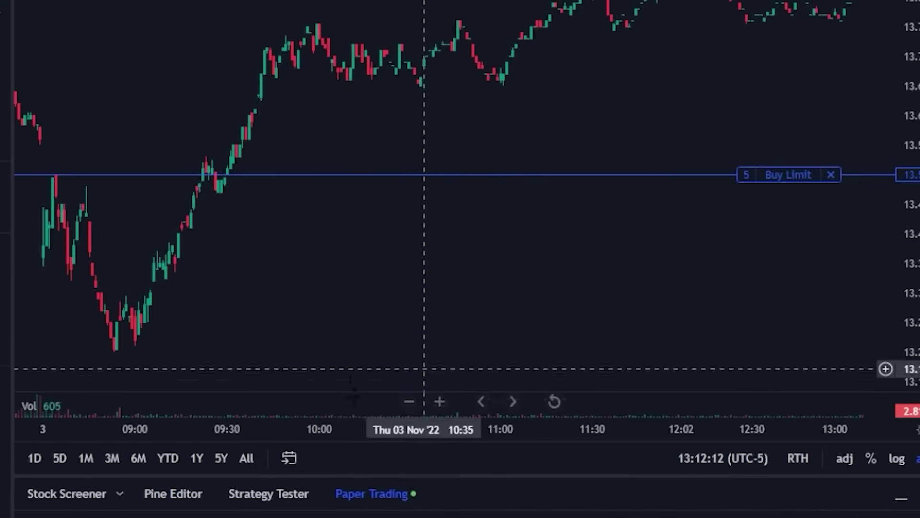
Step: Show the chart's one-year range, move the AAL buy limit order's take profit to 17.68 and submit the modification
left_click(201, 467)
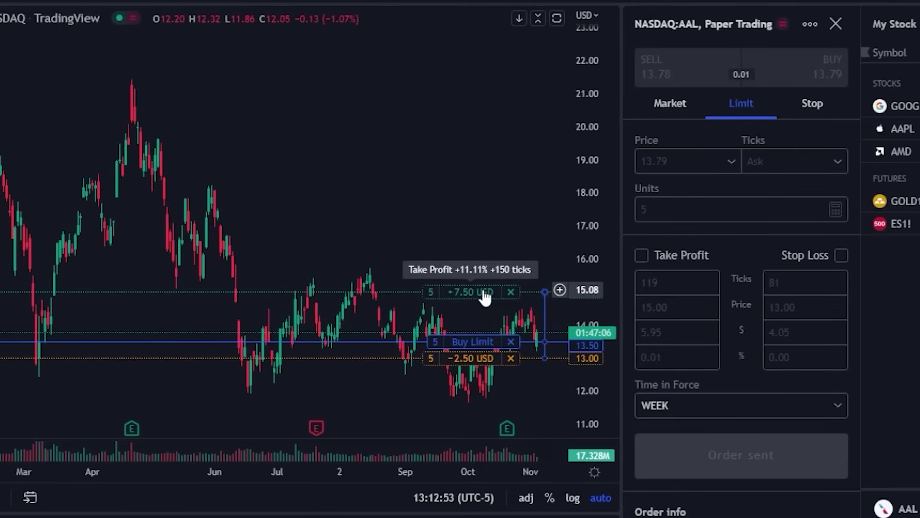
left_click_drag(484, 294, 482, 211)
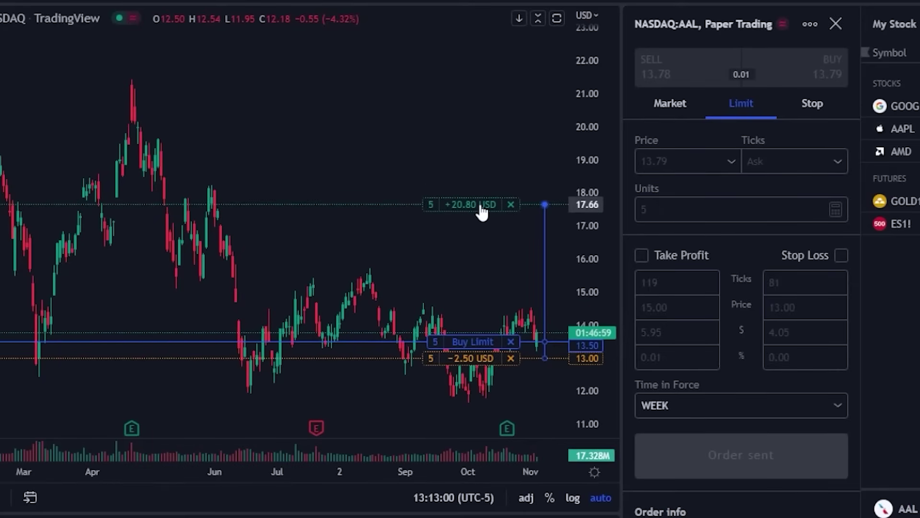
left_click_drag(482, 211, 482, 210)
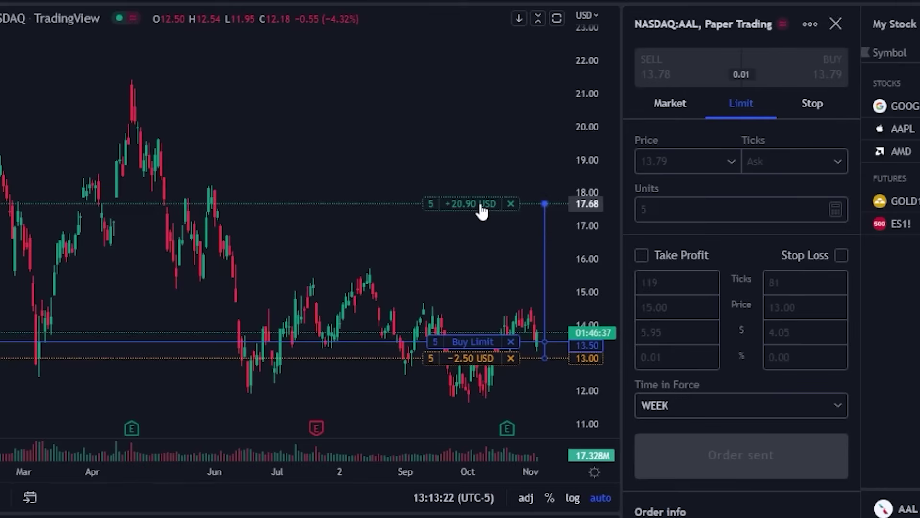
left_click(481, 205)
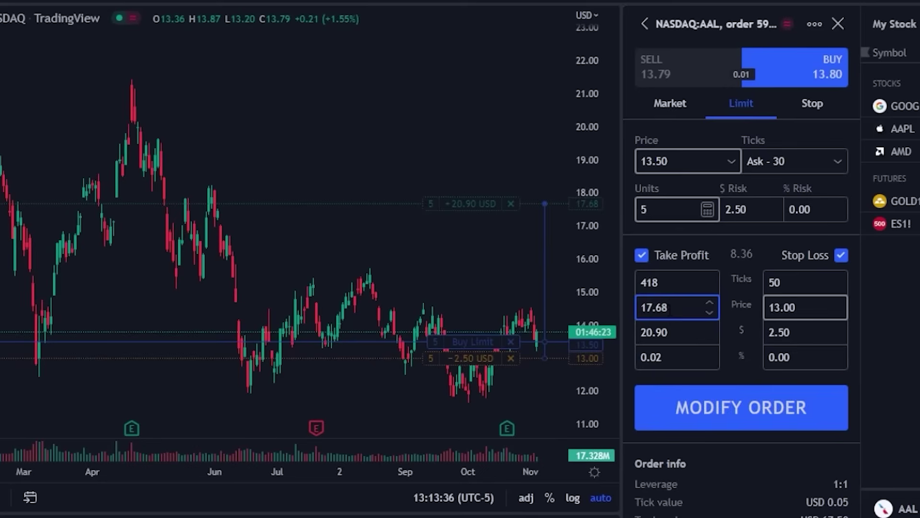
left_click(747, 416)
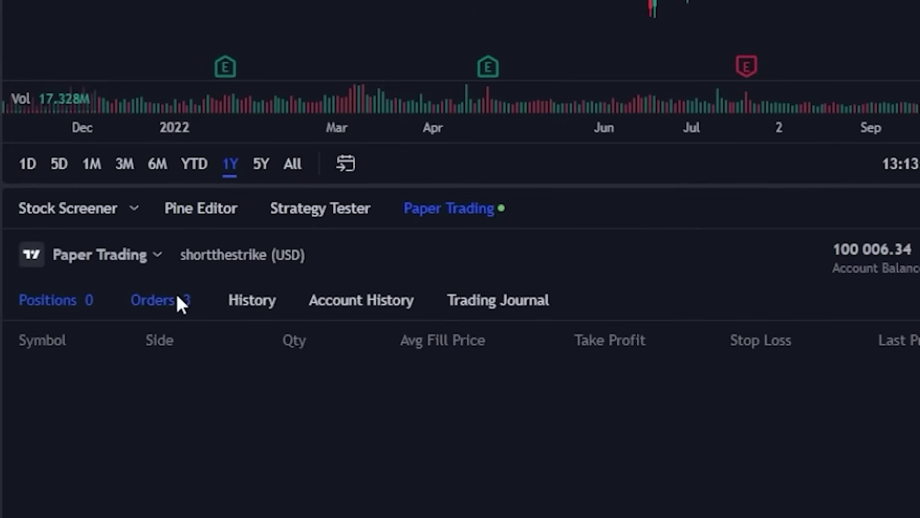
Step: Cancel the working AAL buy limit order at 13.50 from the paper trading order list
left_click(178, 298)
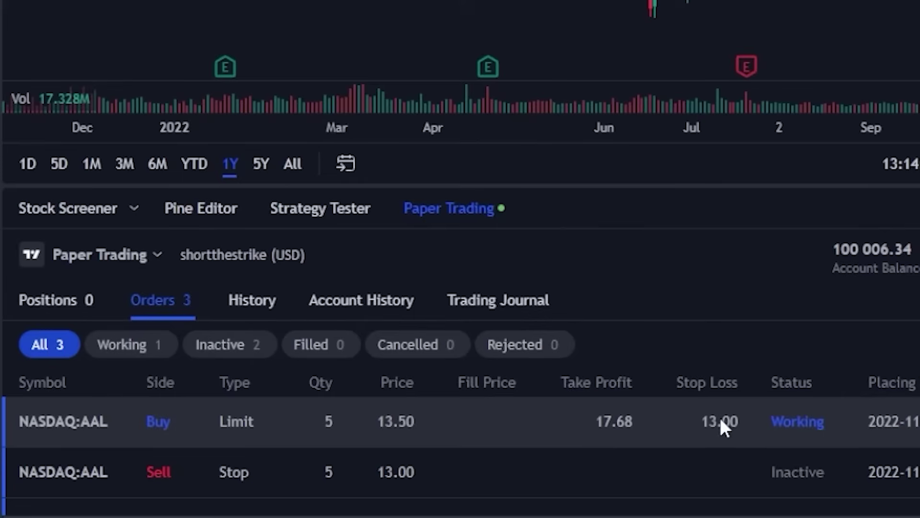
right_click(616, 427)
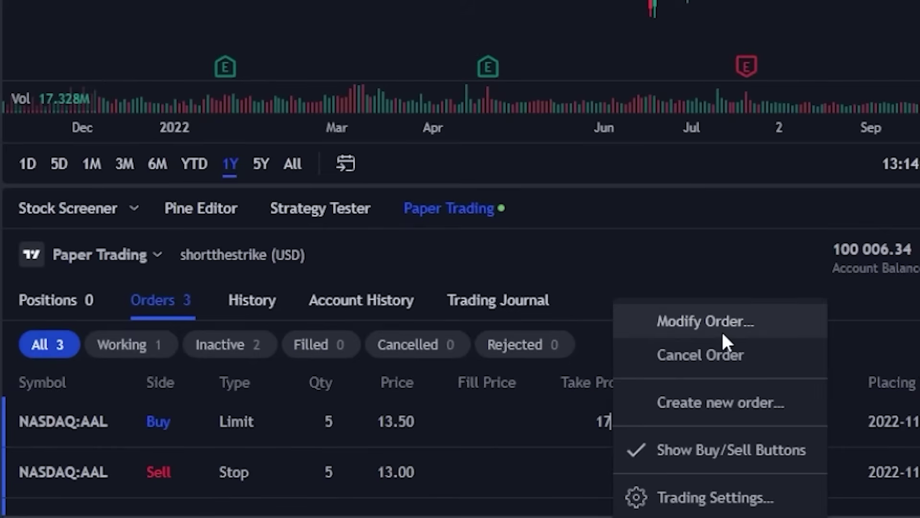
left_click(737, 355)
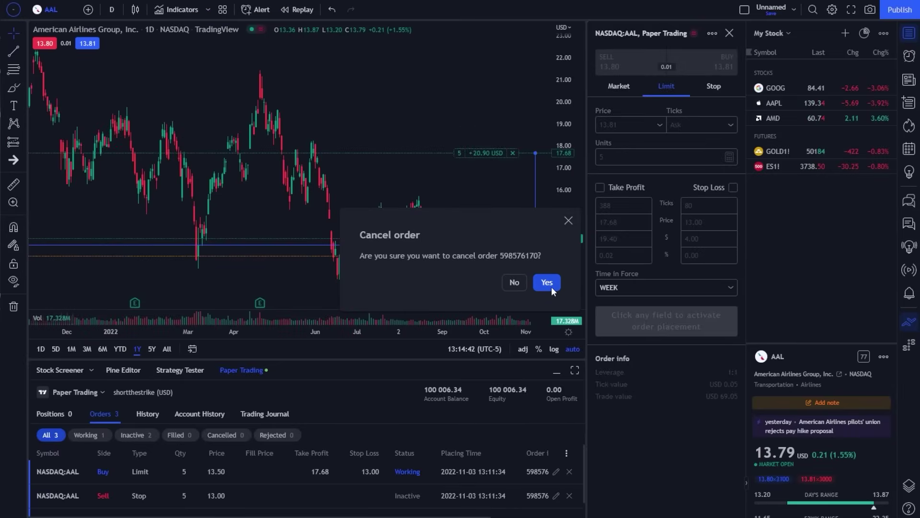
left_click(551, 286)
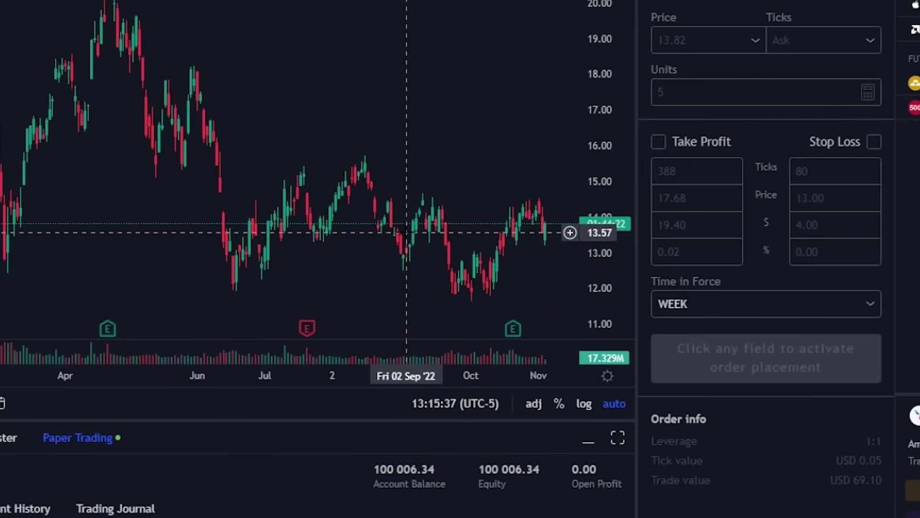
Step: Submit a sell limit order for 5 units of AAL at 13.57, starting from that chart price, and view the open positions
right_click(405, 232)
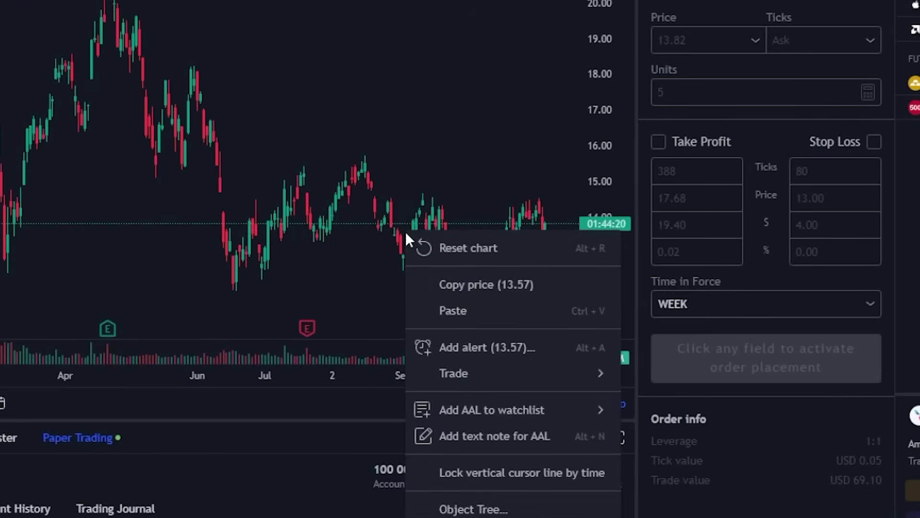
mouse_move(469, 371)
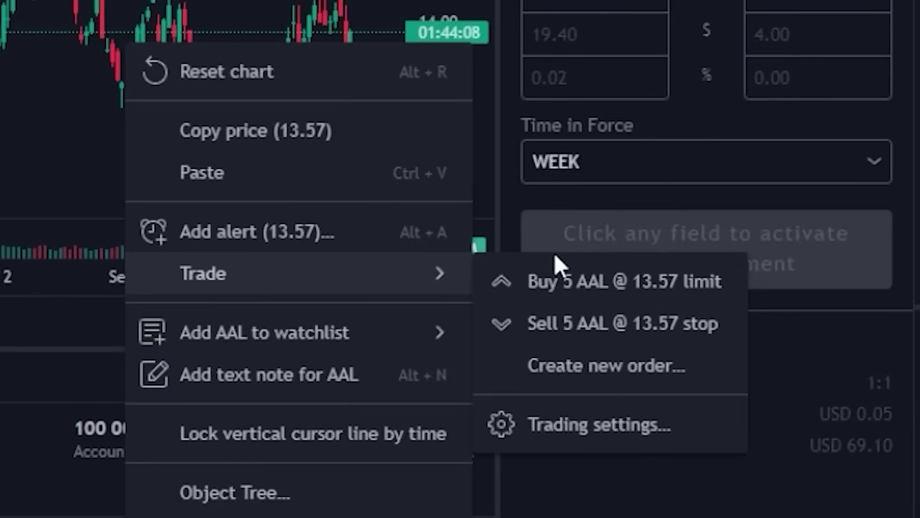
left_click(614, 325)
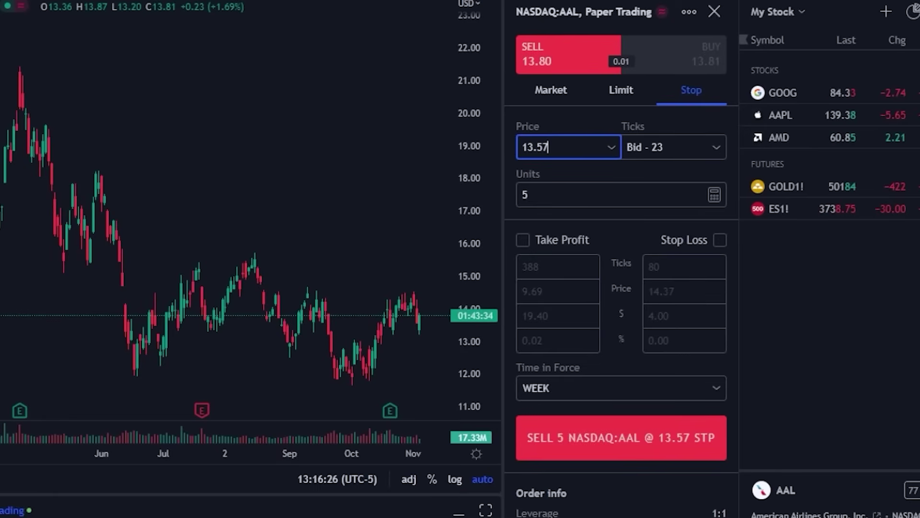
left_click(628, 93)
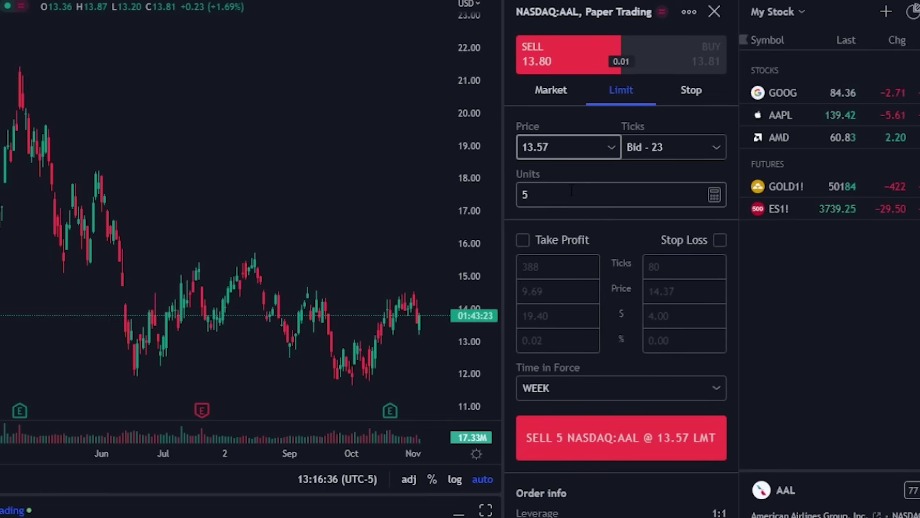
left_click(569, 430)
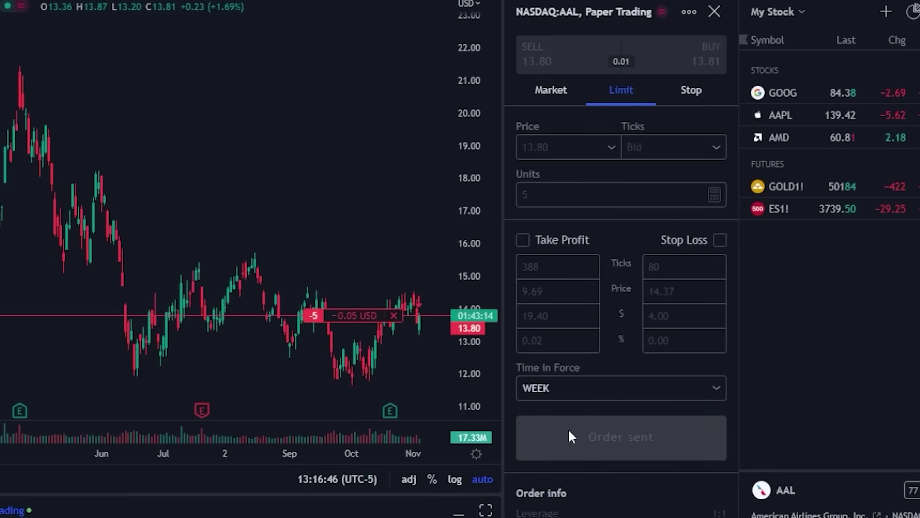
mouse_move(371, 321)
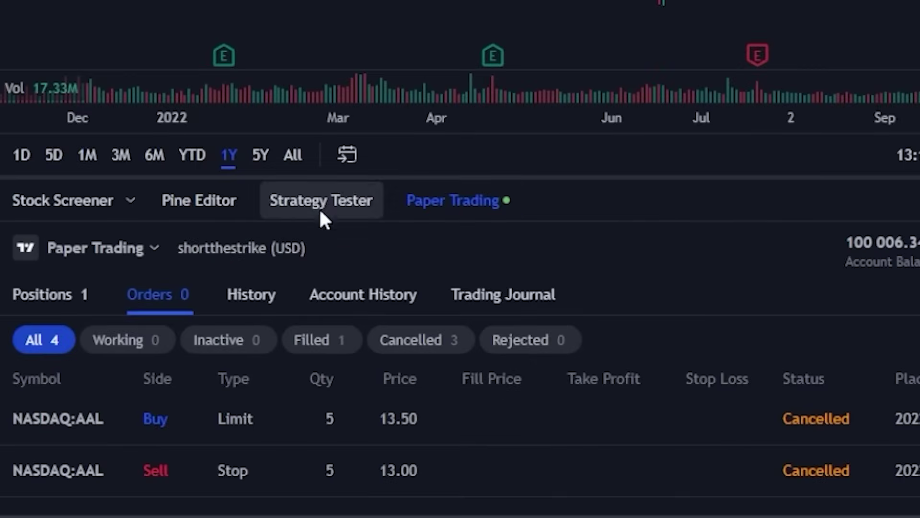
left_click(76, 295)
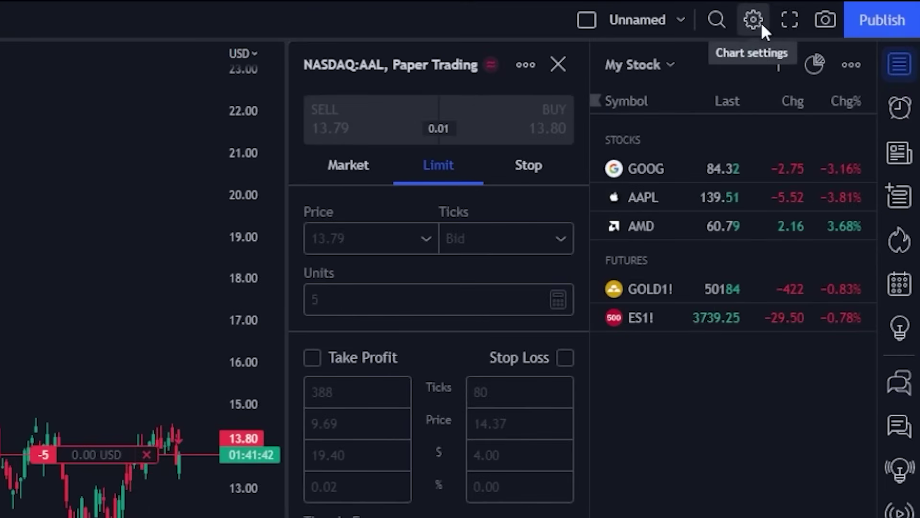
Step: Enable instant orders placement in the chart's trading settings
left_click(762, 24)
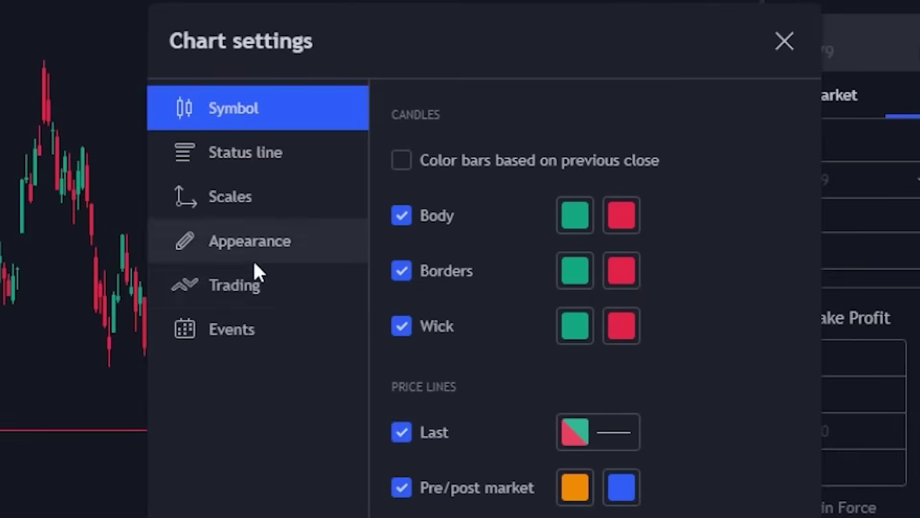
left_click(352, 171)
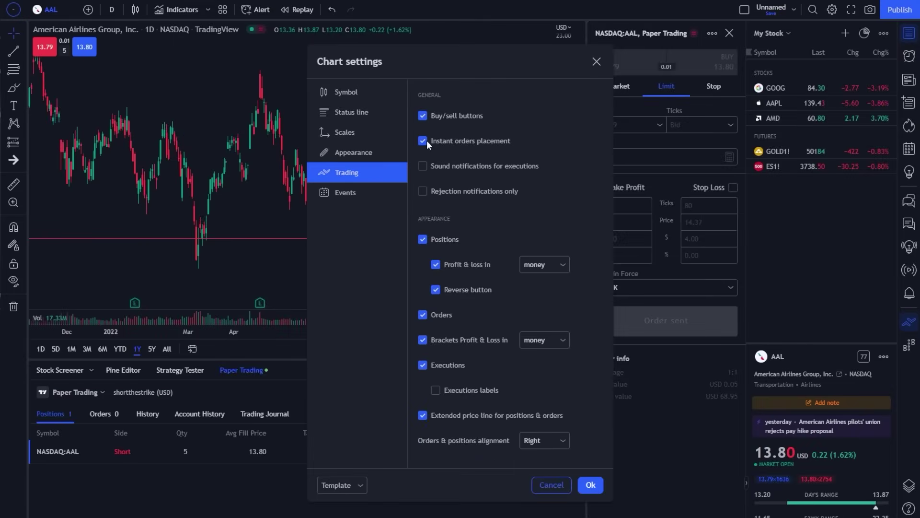
left_click(599, 485)
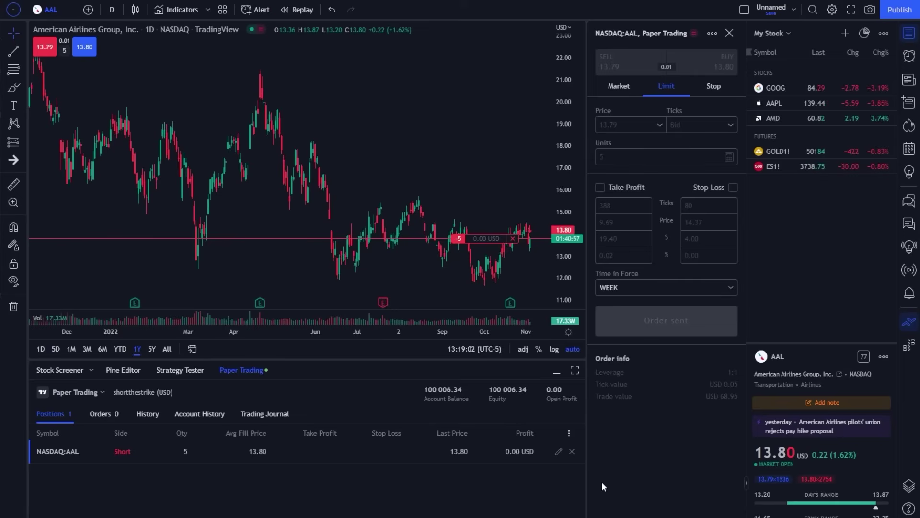
Step: Place a buy limit order for 5 units of AAL at 12.00 directly from the chart
right_click(524, 278)
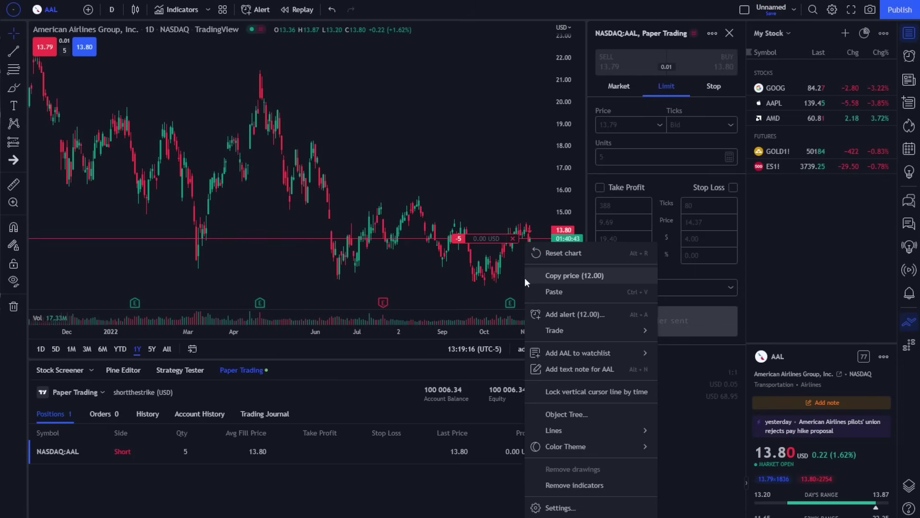
mouse_move(571, 325)
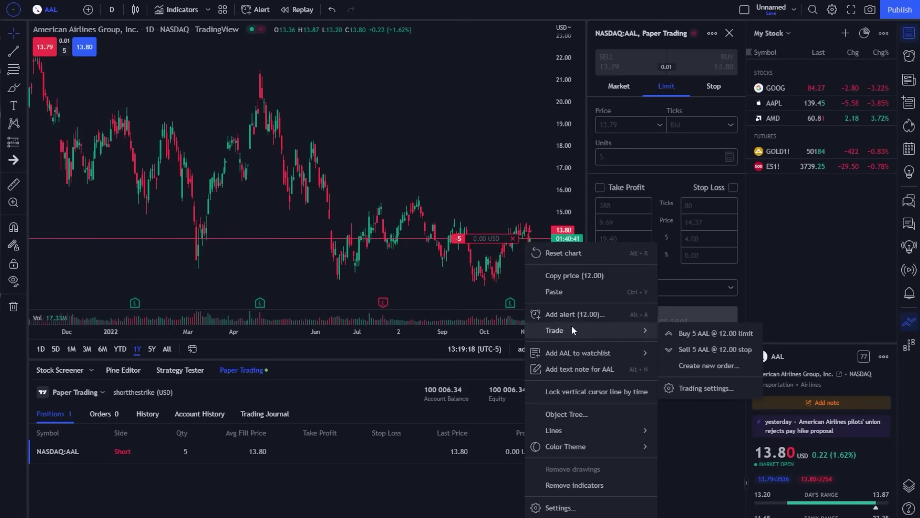
left_click(699, 335)
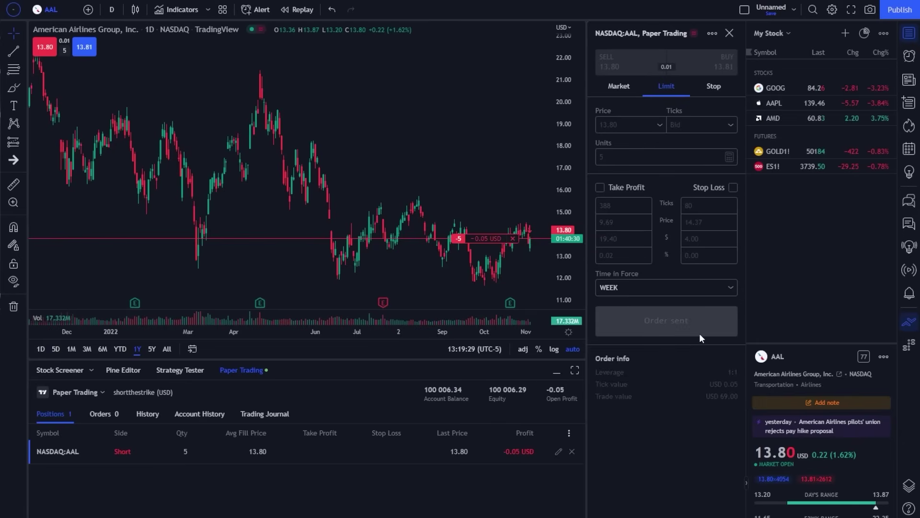